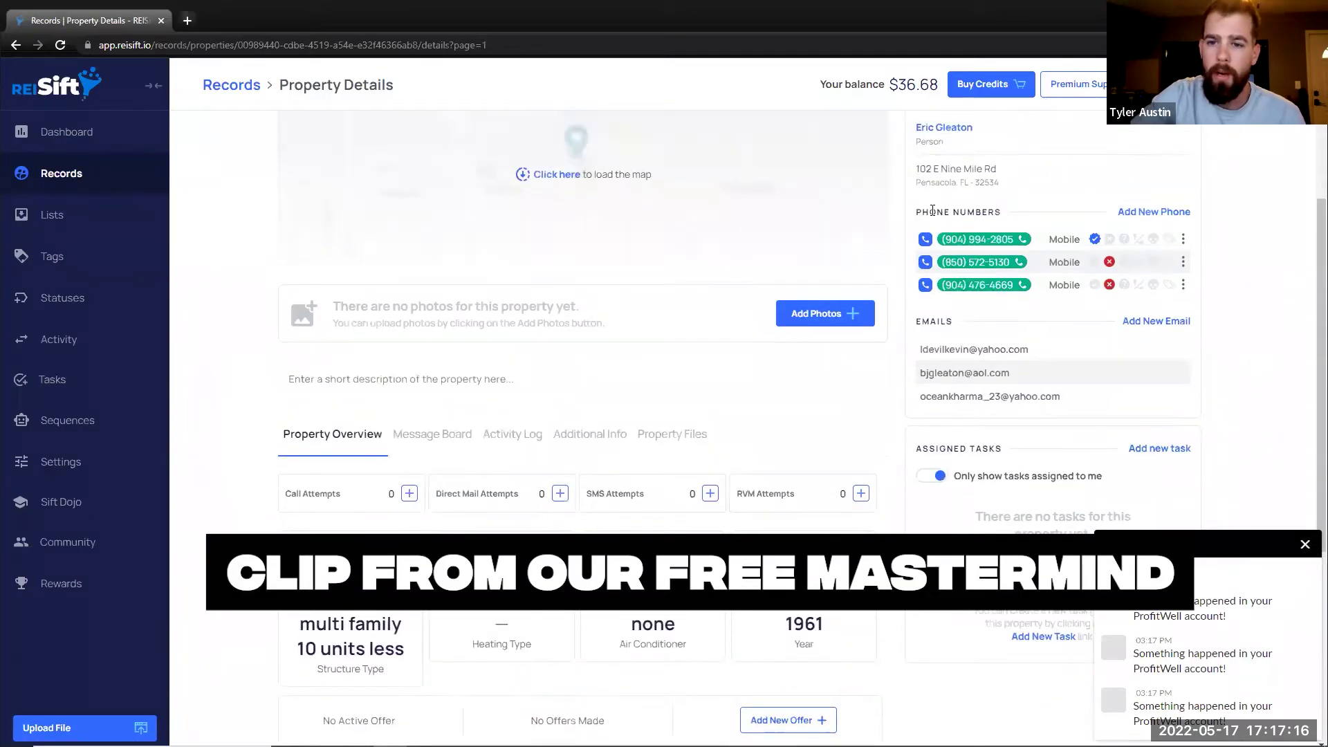
# Review the Do Not Call options offered for the first phone number in the owner's contact details.
pyautogui.moveTo(922, 212); pyautogui.dragTo(989, 211)
pyautogui.click(991, 211)
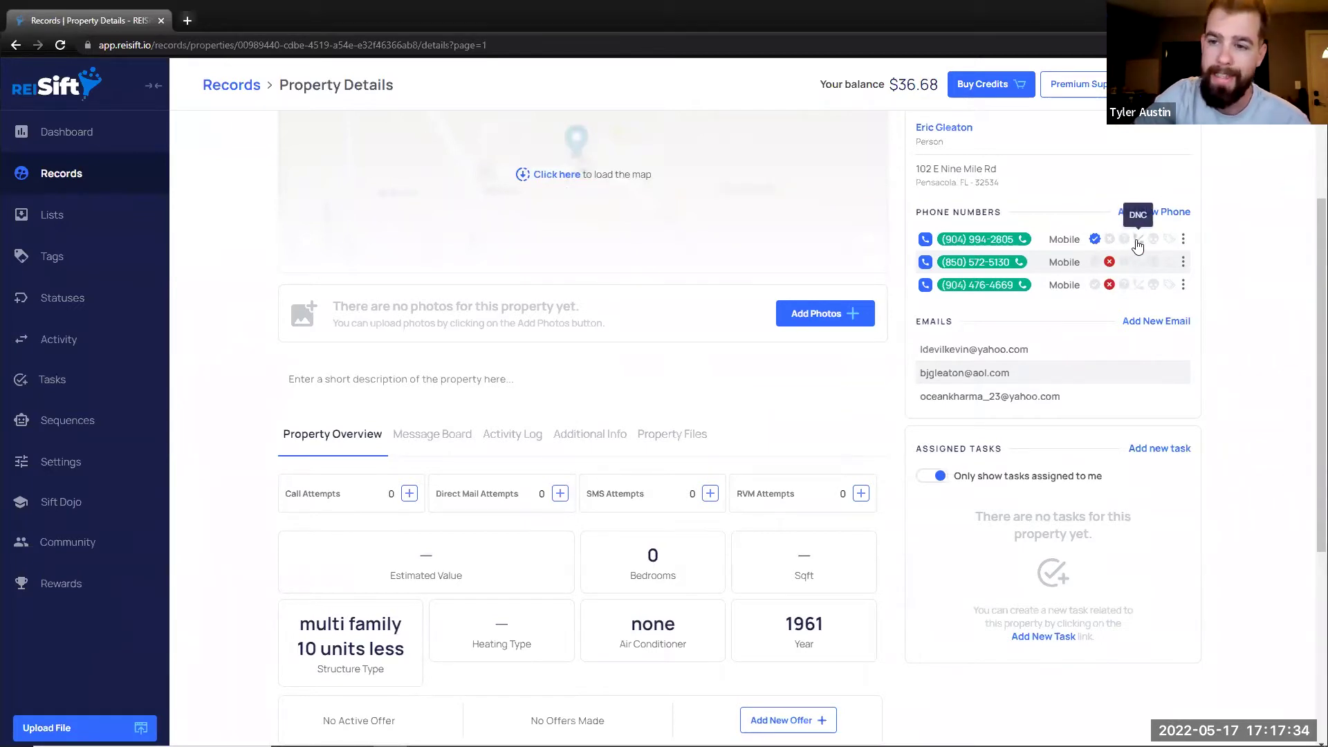
pyautogui.click(1138, 241)
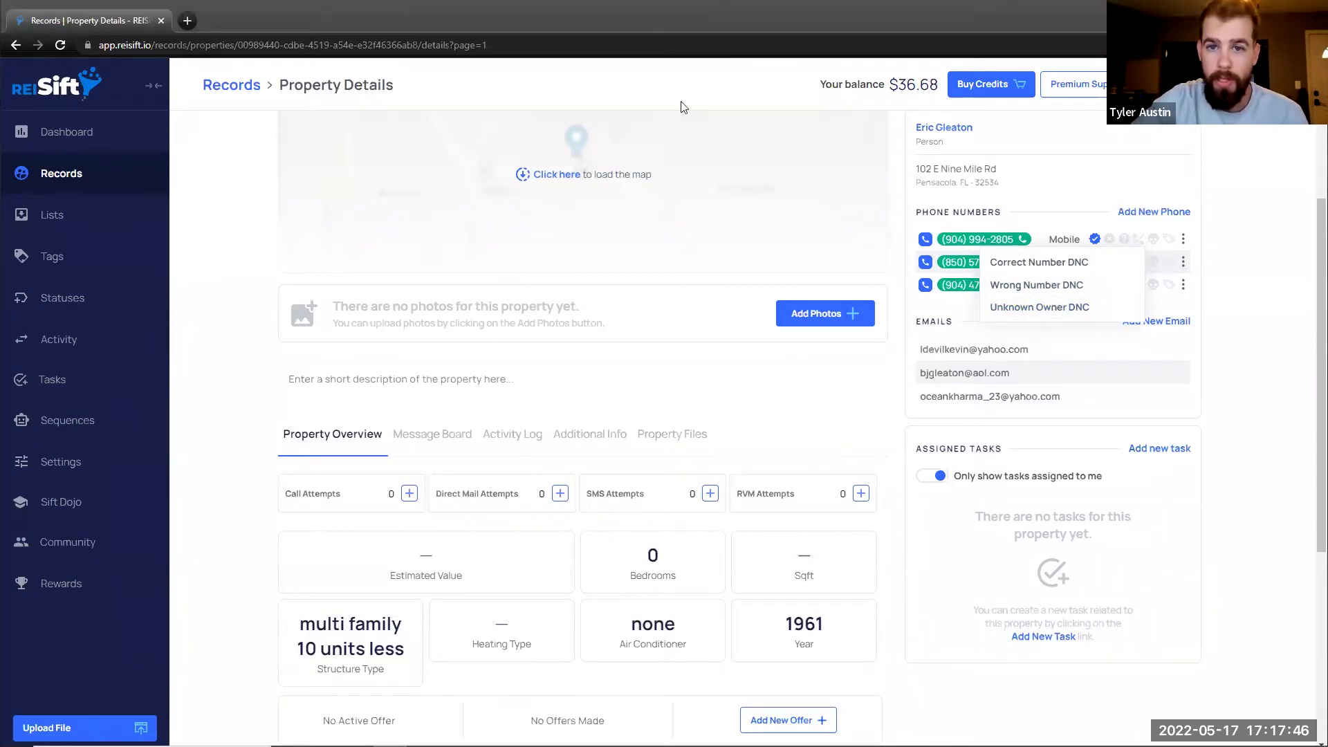
pyautogui.click(1052, 201)
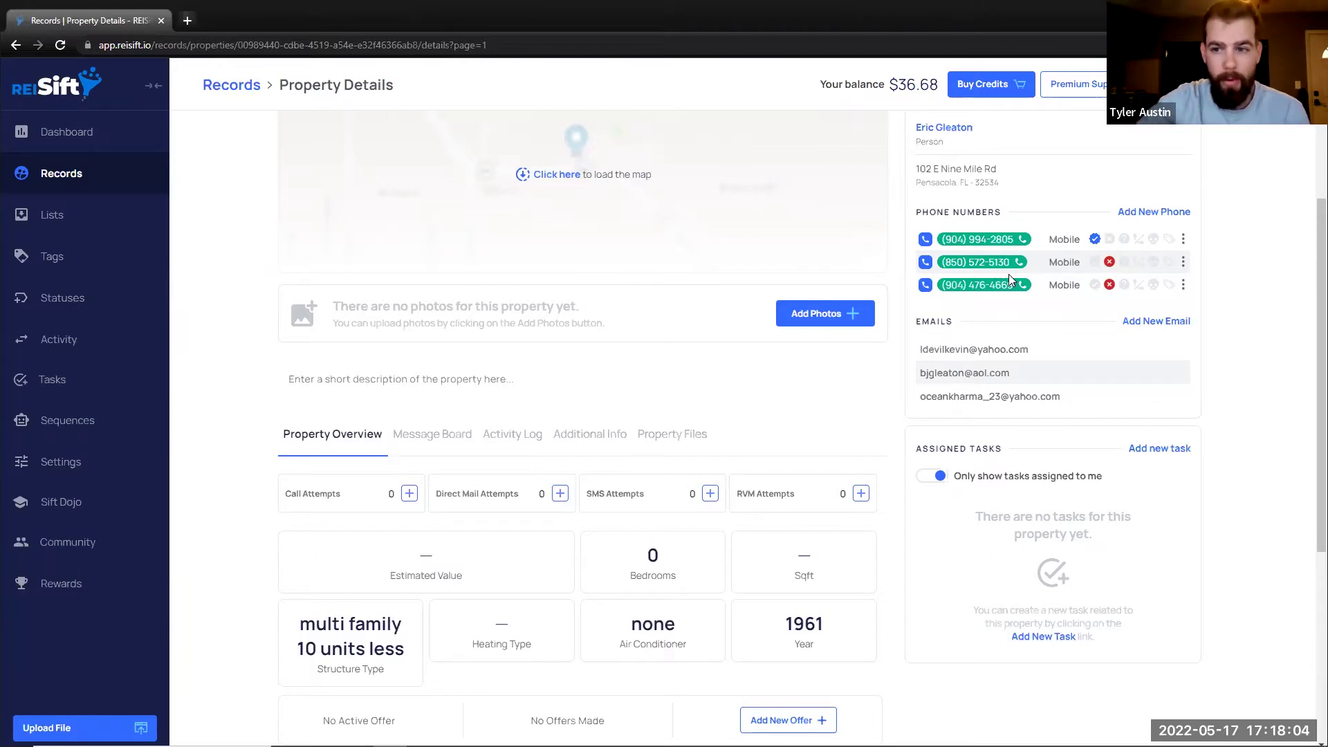
# Mark the first phone number as Wrong Number DNC and clear the Wrong status from the other two numbers.
pyautogui.click(1138, 241)
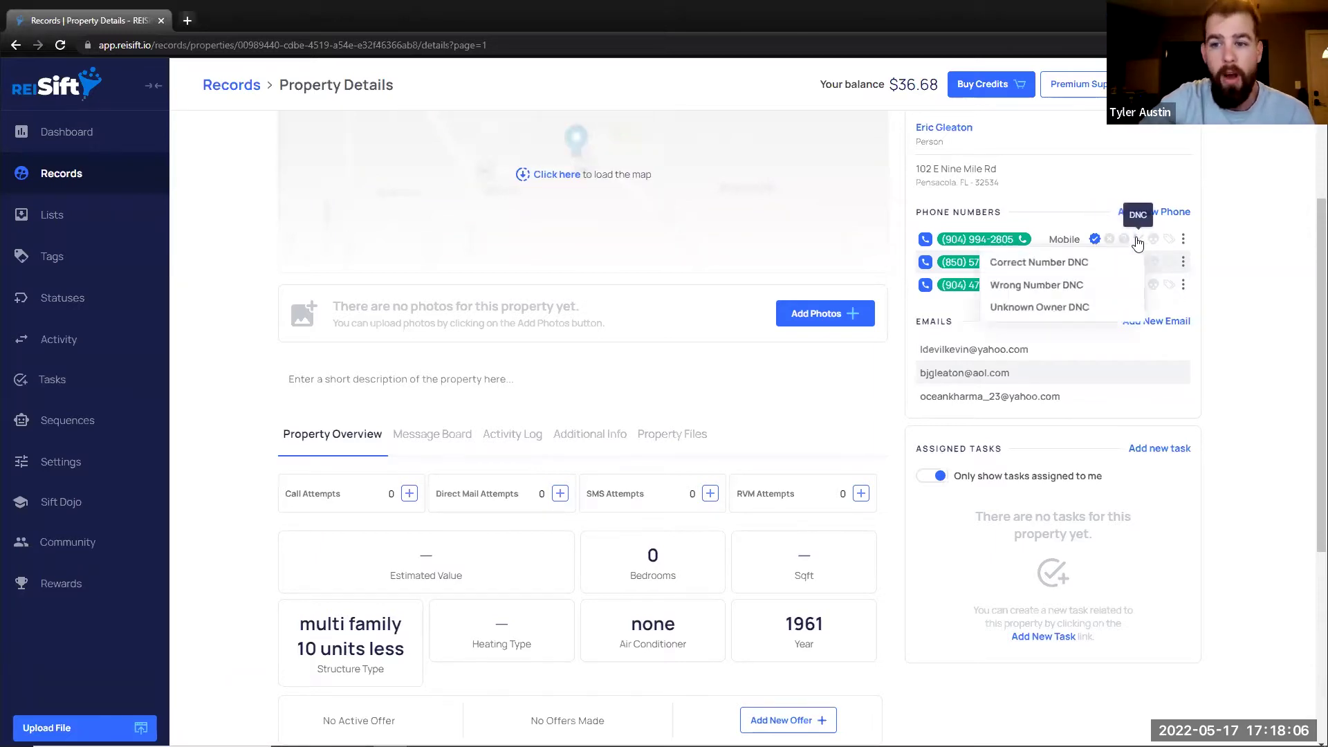
pyautogui.click(1105, 286)
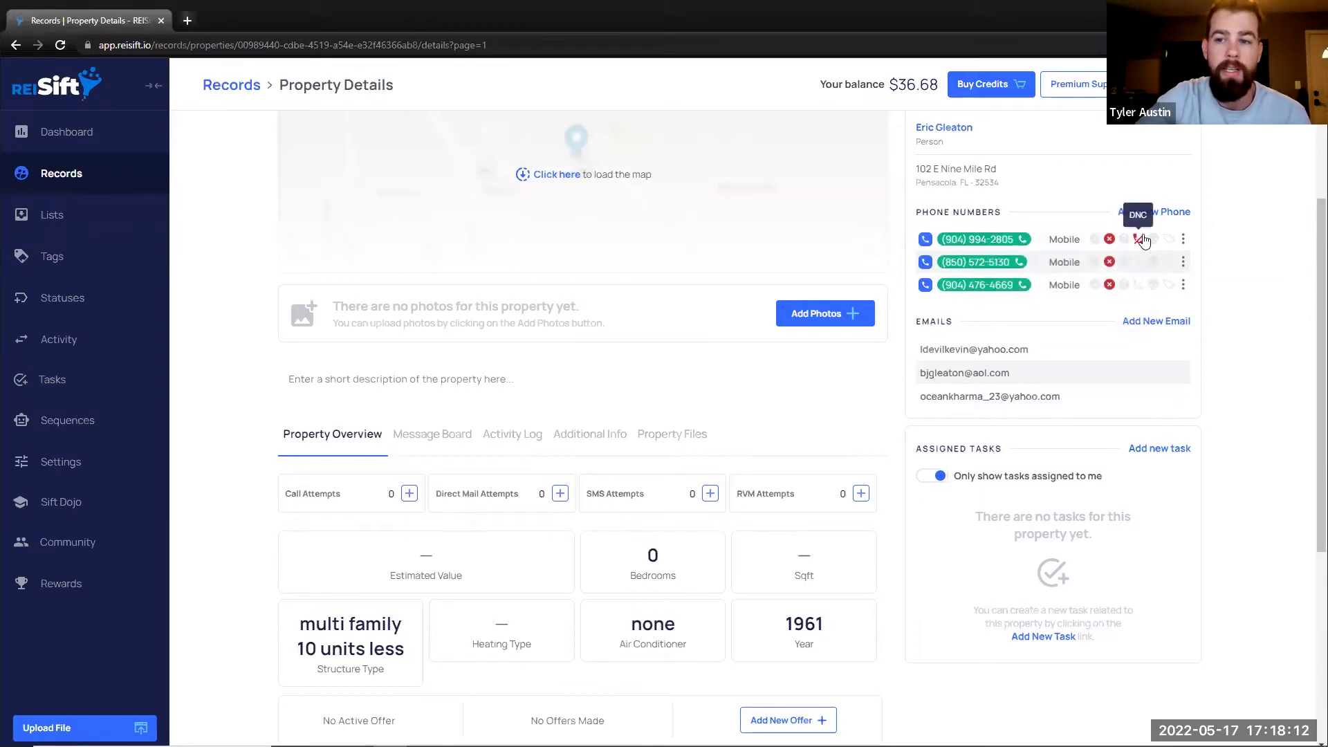
pyautogui.click(1110, 262)
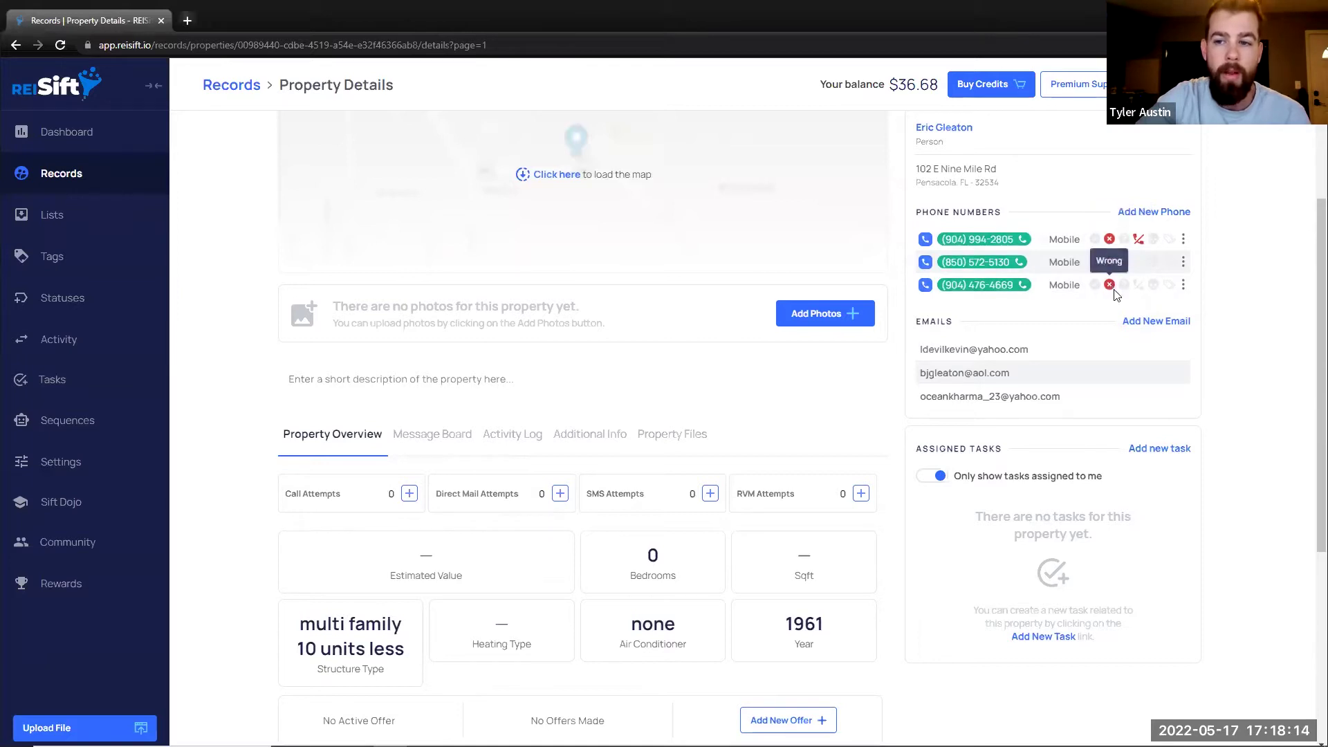
pyautogui.click(1109, 285)
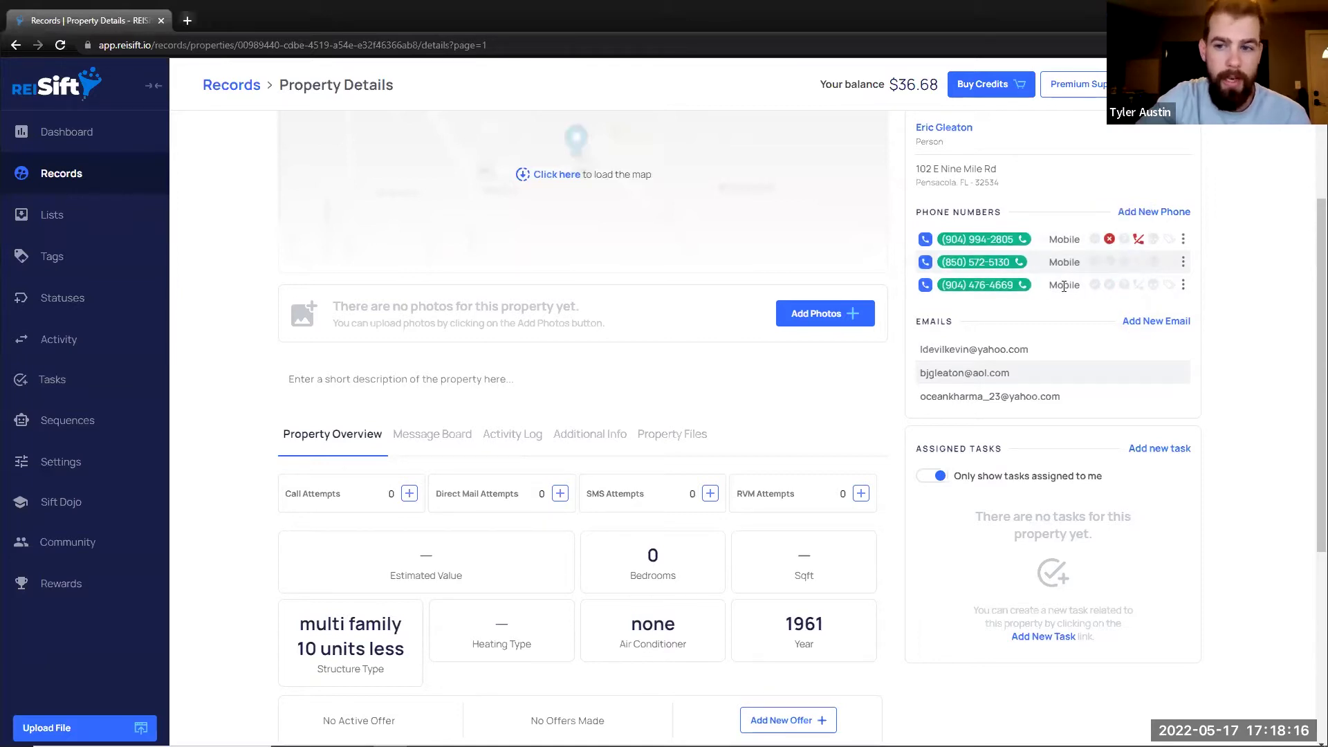
# Reclassify the first phone number as Correct Number DNC and undo its DNC status.
pyautogui.click(1138, 238)
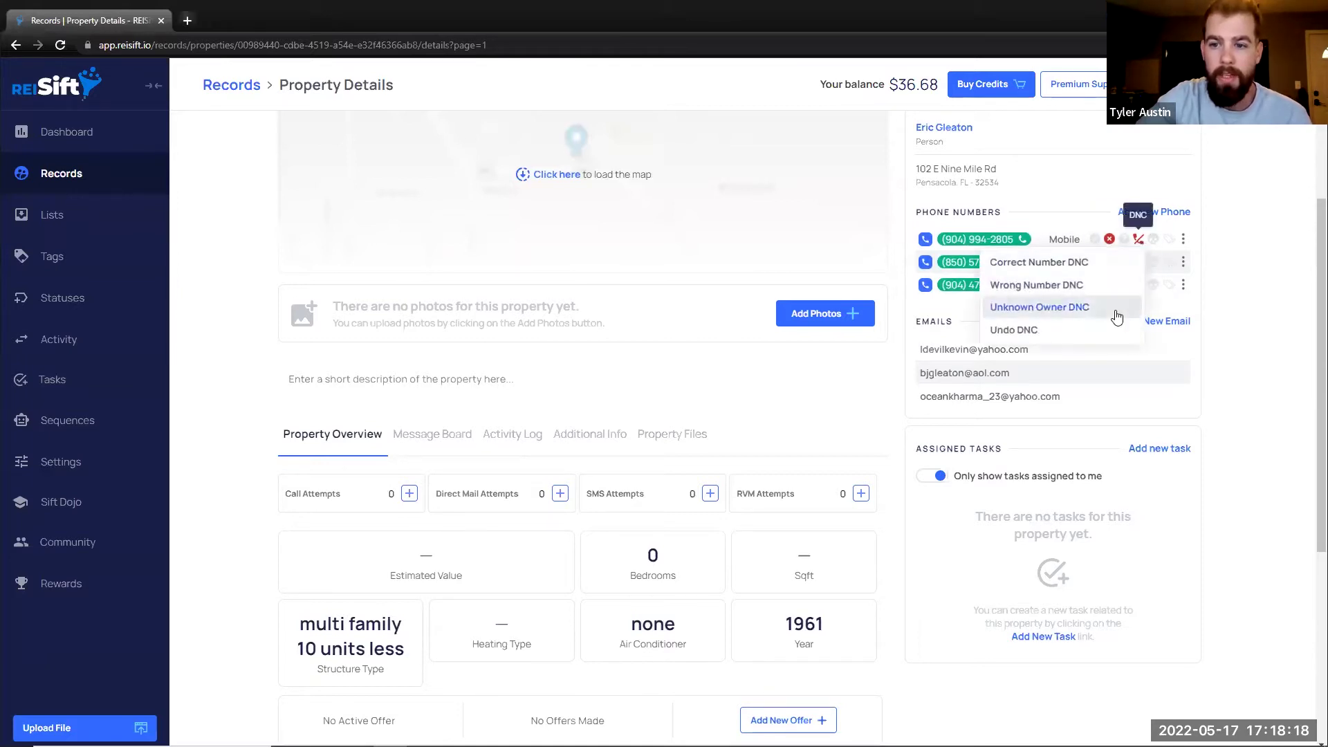
pyautogui.click(1074, 262)
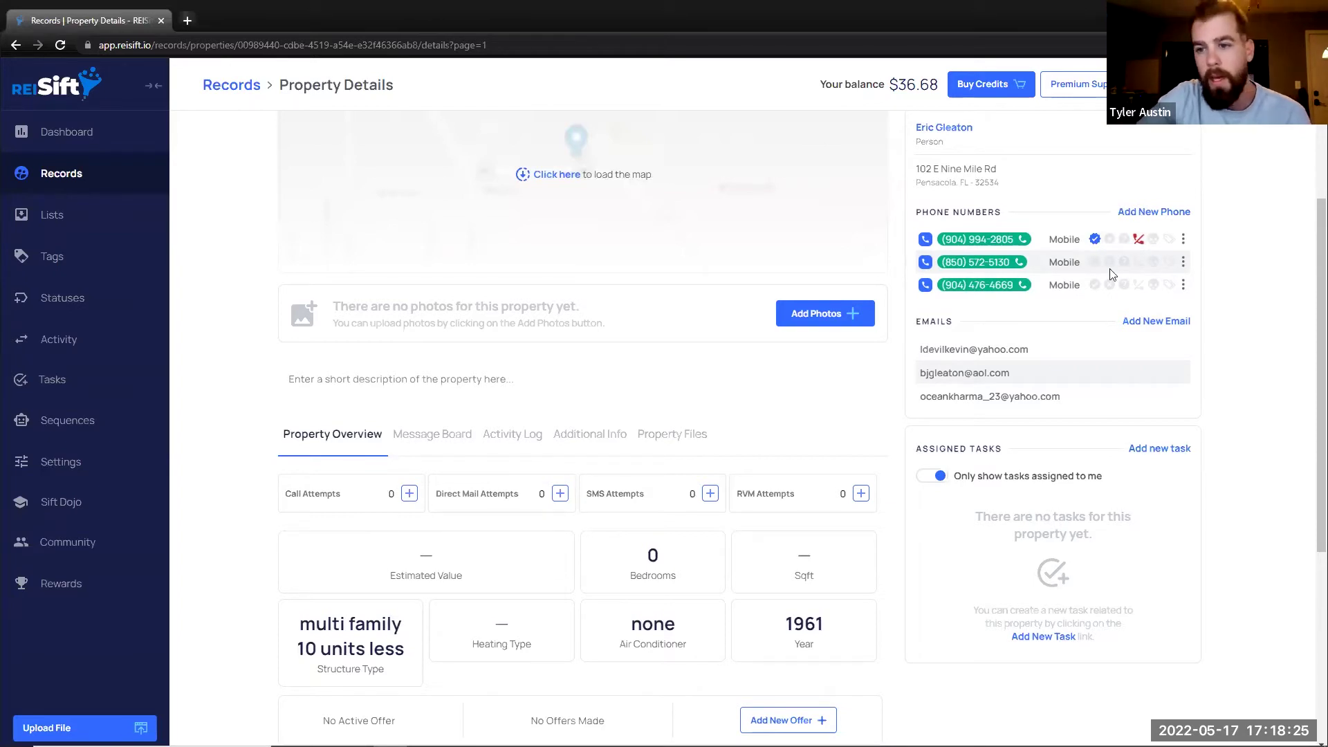
pyautogui.click(1139, 238)
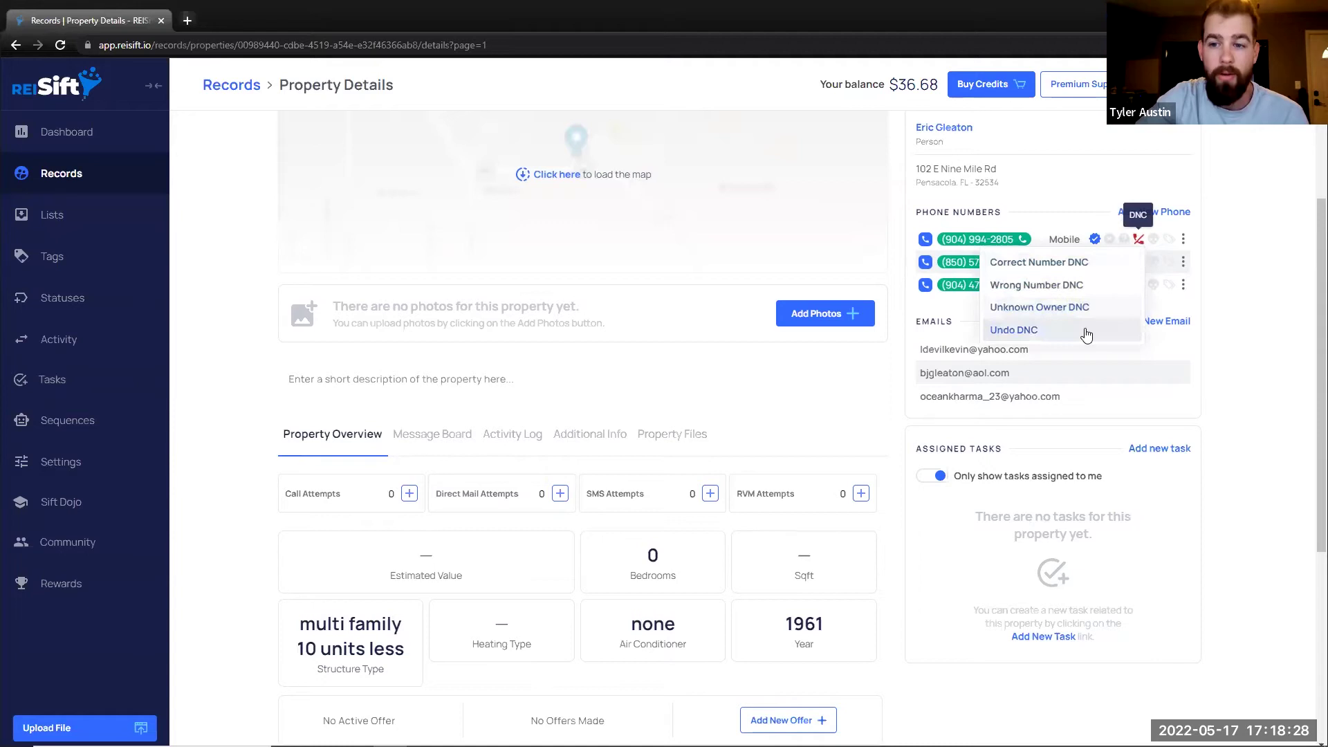
pyautogui.click(1085, 330)
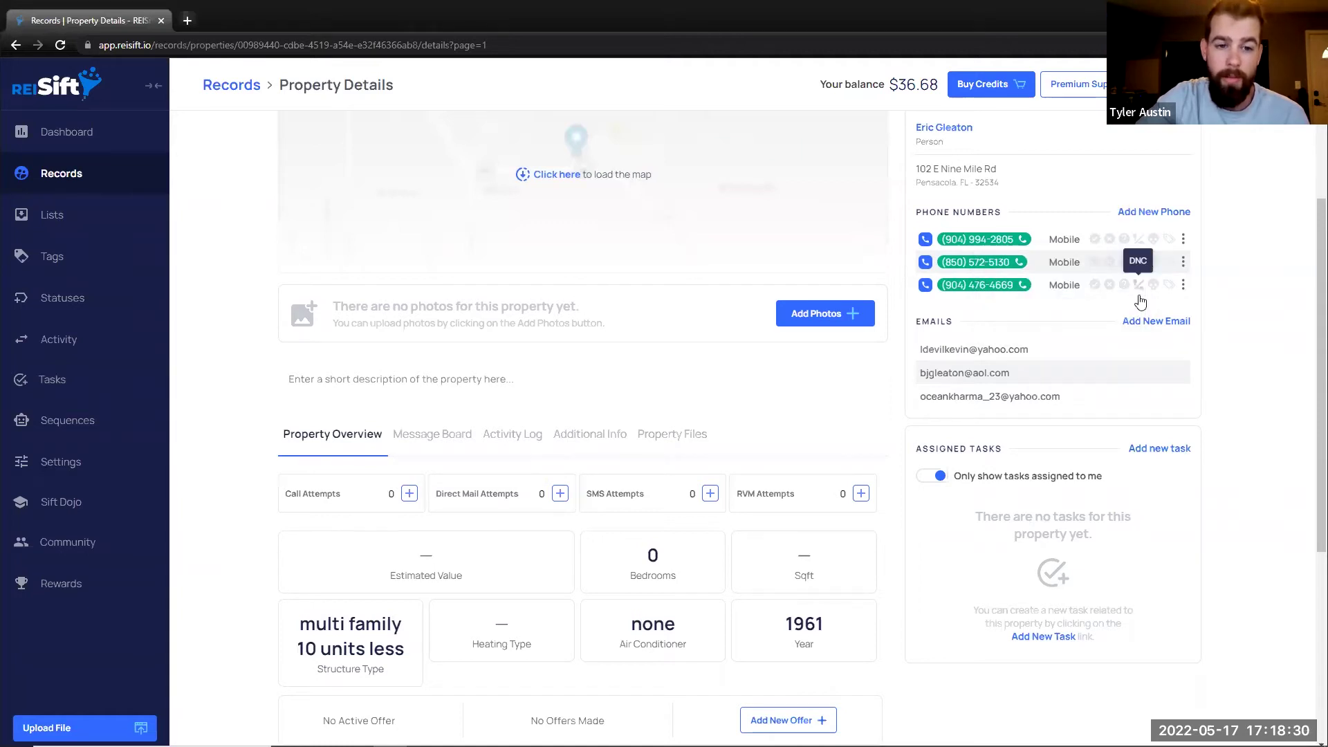
# Mark the first phone number as Unknown Owner DNC and remove that DNC marking again.
pyautogui.click(1146, 245)
pyautogui.click(1089, 305)
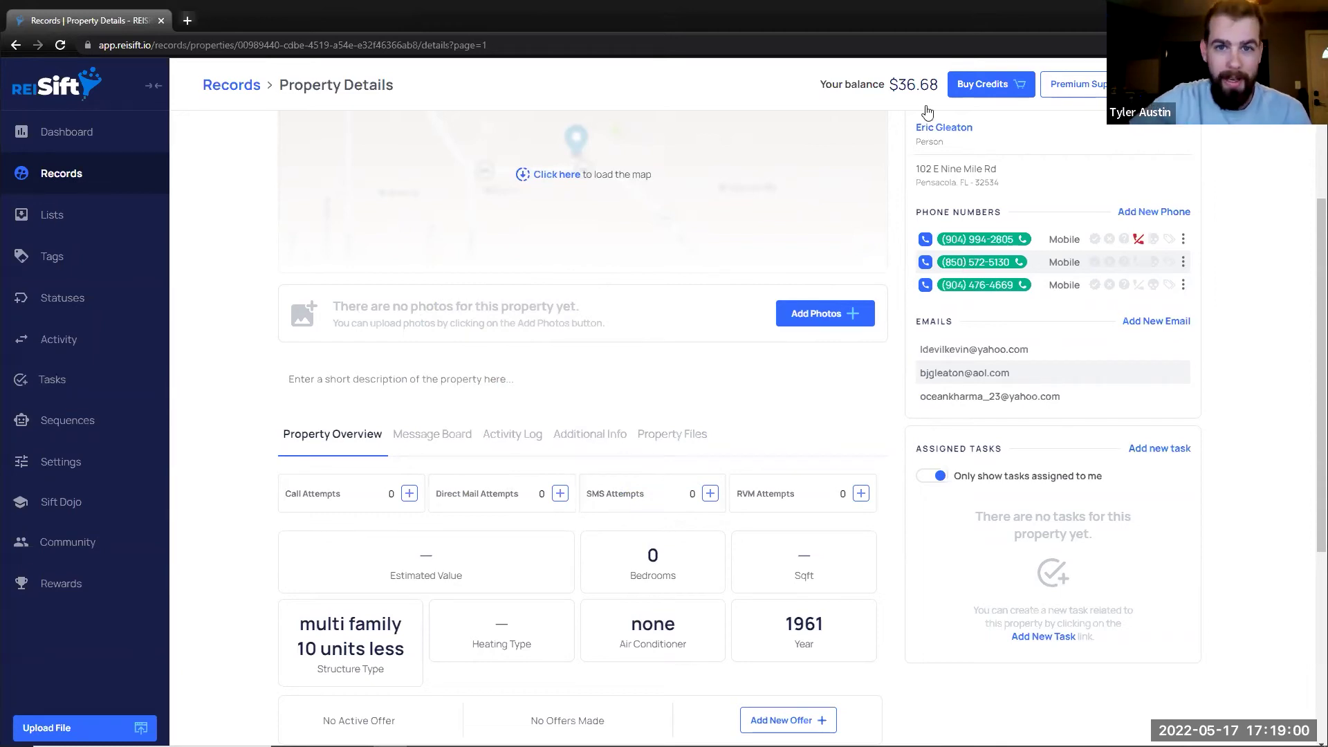
pyautogui.click(1140, 242)
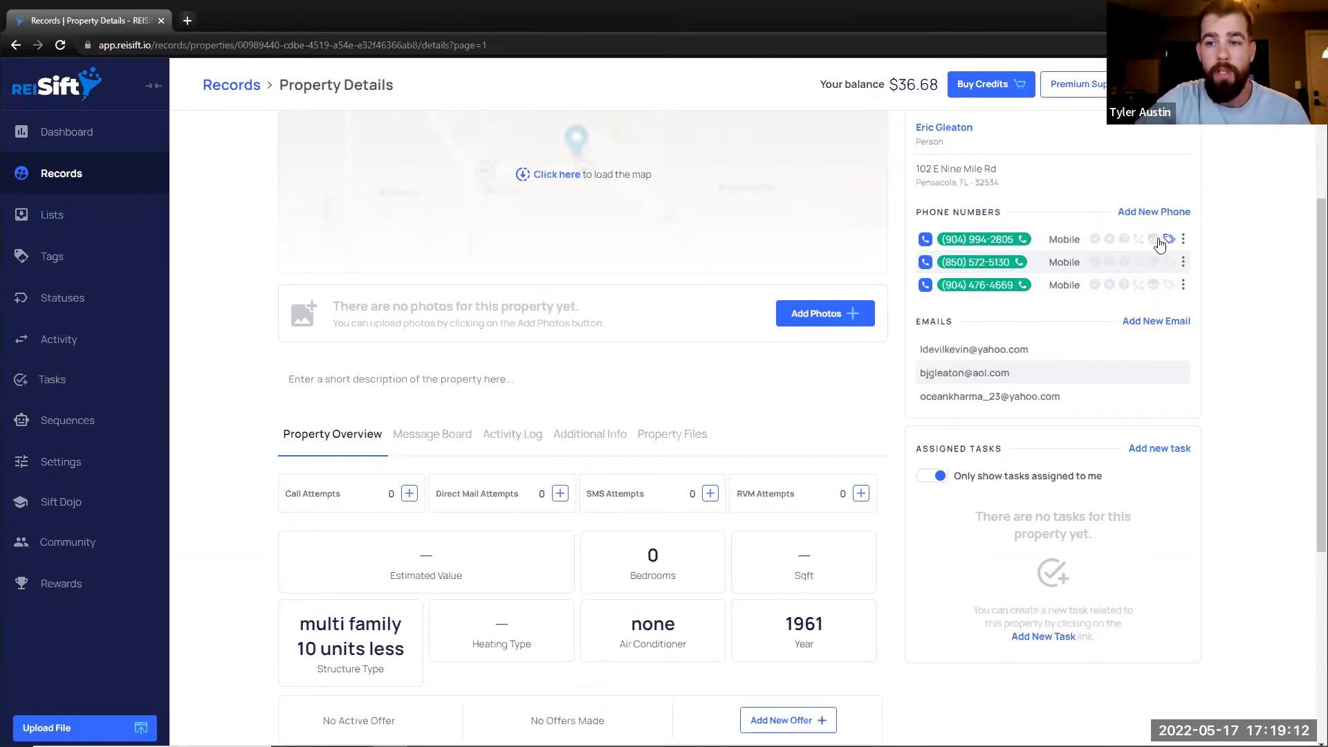
# Return to the property records, select all properties on the page and open the export settings for them.
pyautogui.click(98, 178)
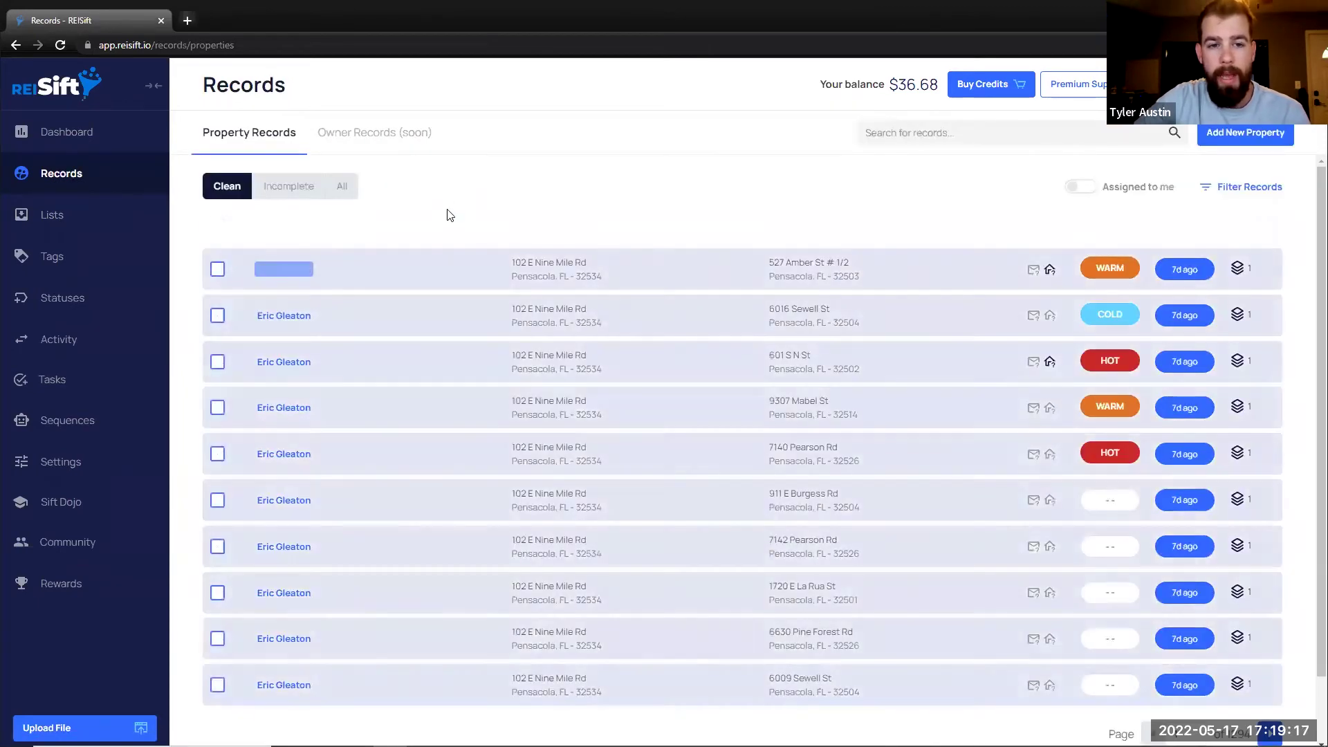
pyautogui.click(471, 184)
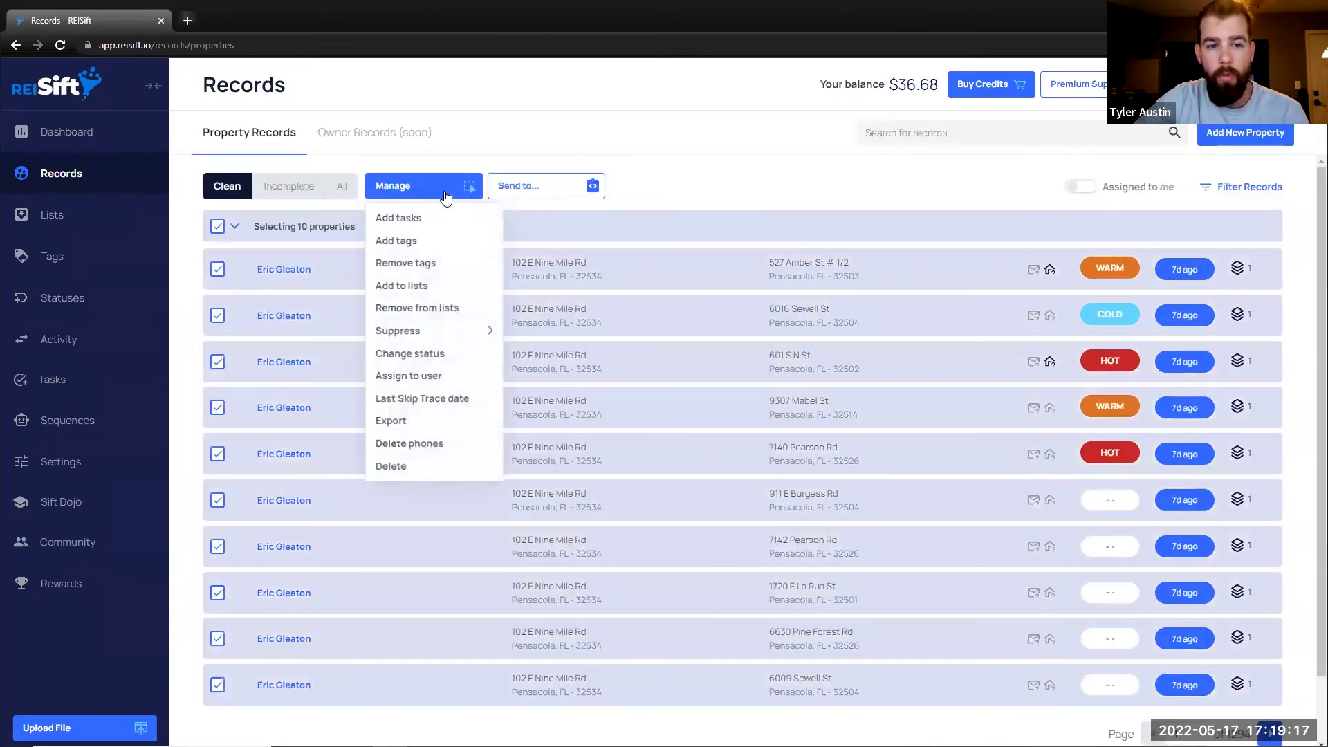
pyautogui.click(426, 419)
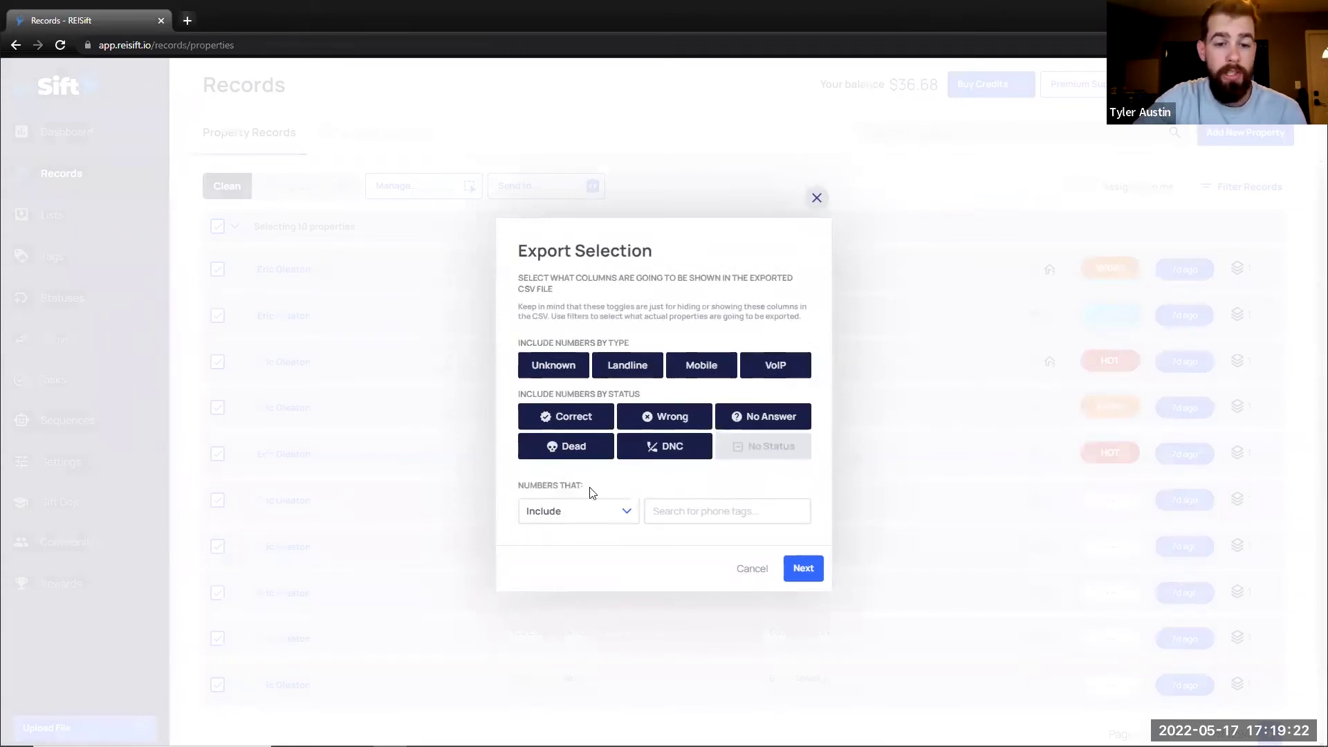
# Exclude Dead, DNC, Wrong and No Answer numbers from the export so only the Correct status is included.
pyautogui.click(566, 446)
pyautogui.click(664, 446)
pyautogui.click(664, 416)
pyautogui.click(763, 416)
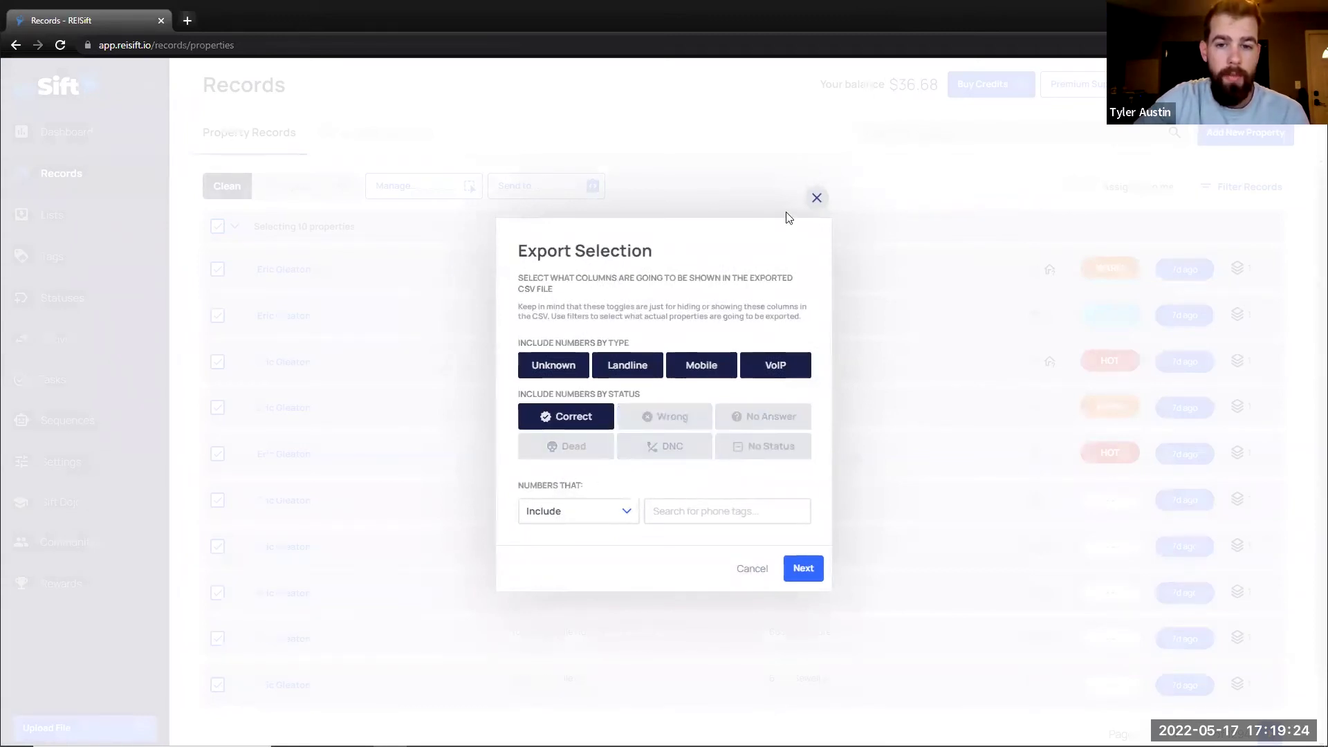
# Restrict the export to numbers that include the Husband phone tag.
pyautogui.click(684, 514)
pyautogui.scroll(-1, 692, 584)
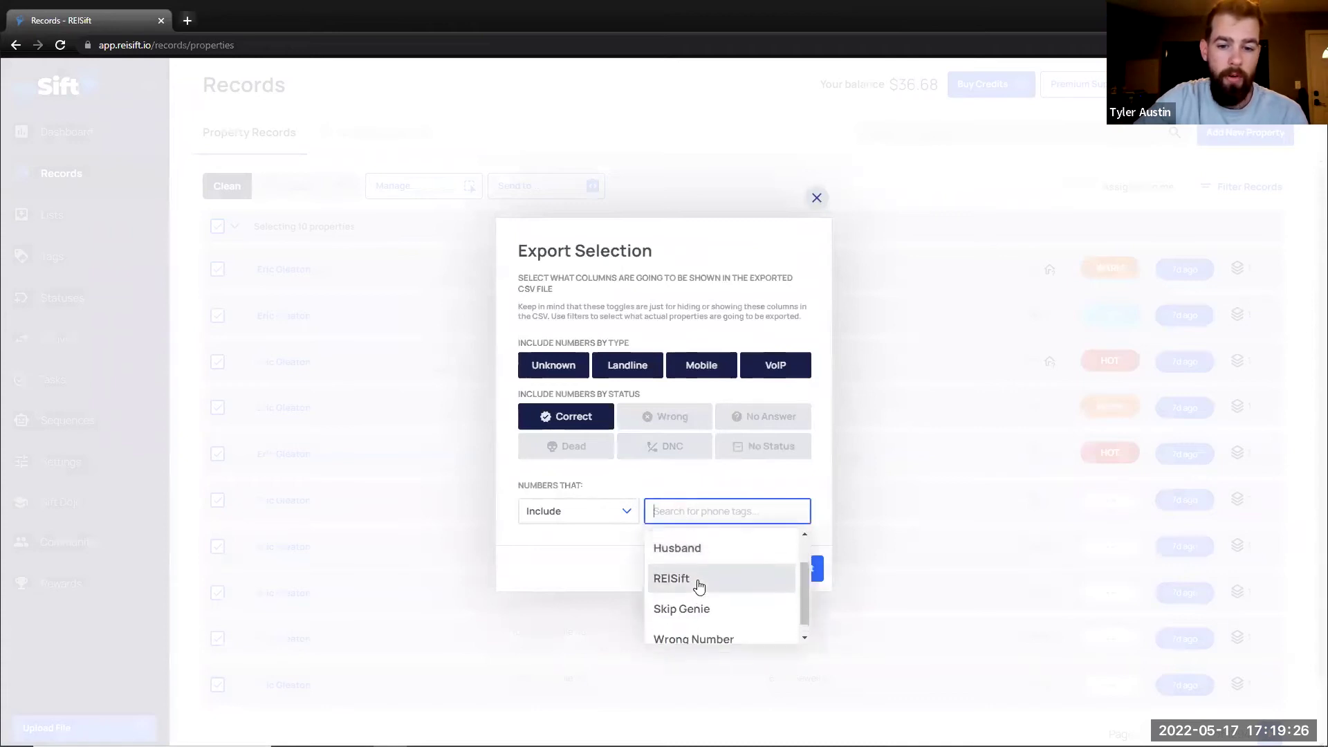
pyautogui.scroll(1, 692, 591)
pyautogui.click(692, 594)
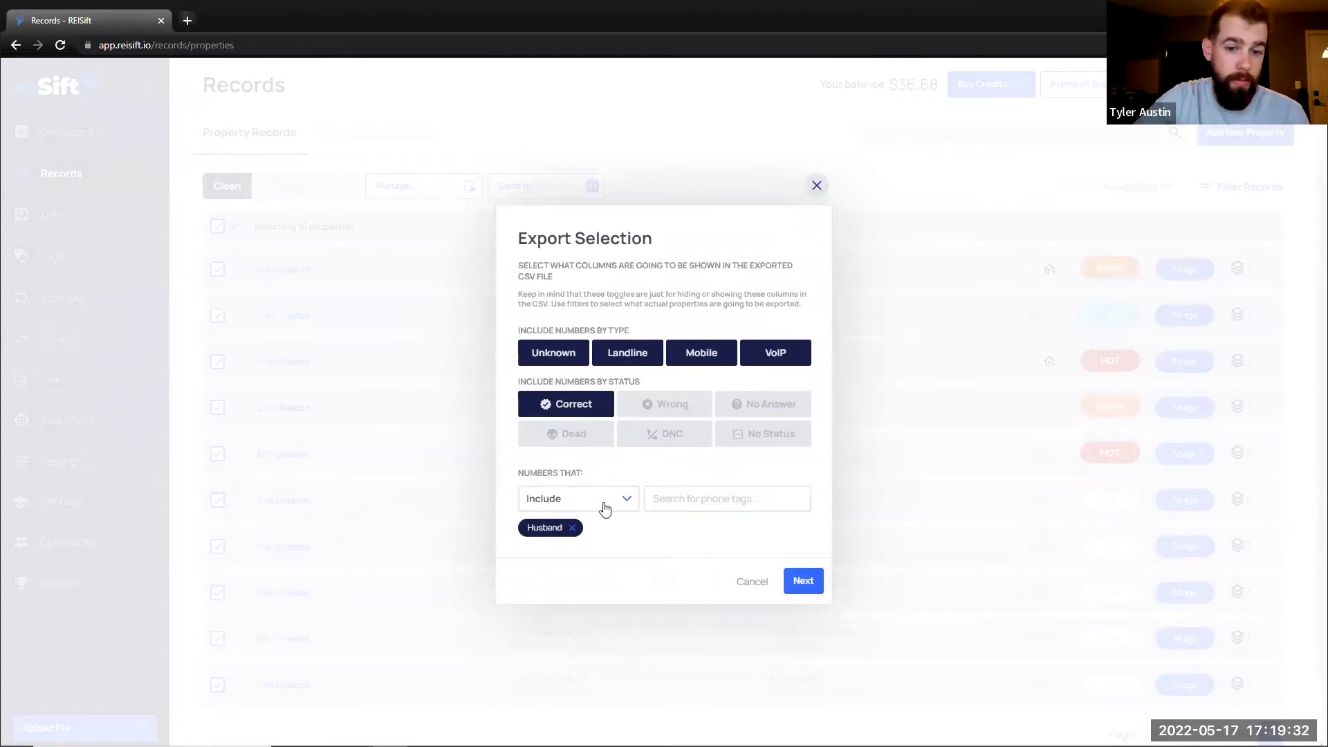
# Browse the remaining phone tags, remove the Husband tag from the filter and close the export settings without exporting.
pyautogui.click(672, 510)
pyautogui.scroll(-2, 700, 584)
pyautogui.scroll(2, 705, 593)
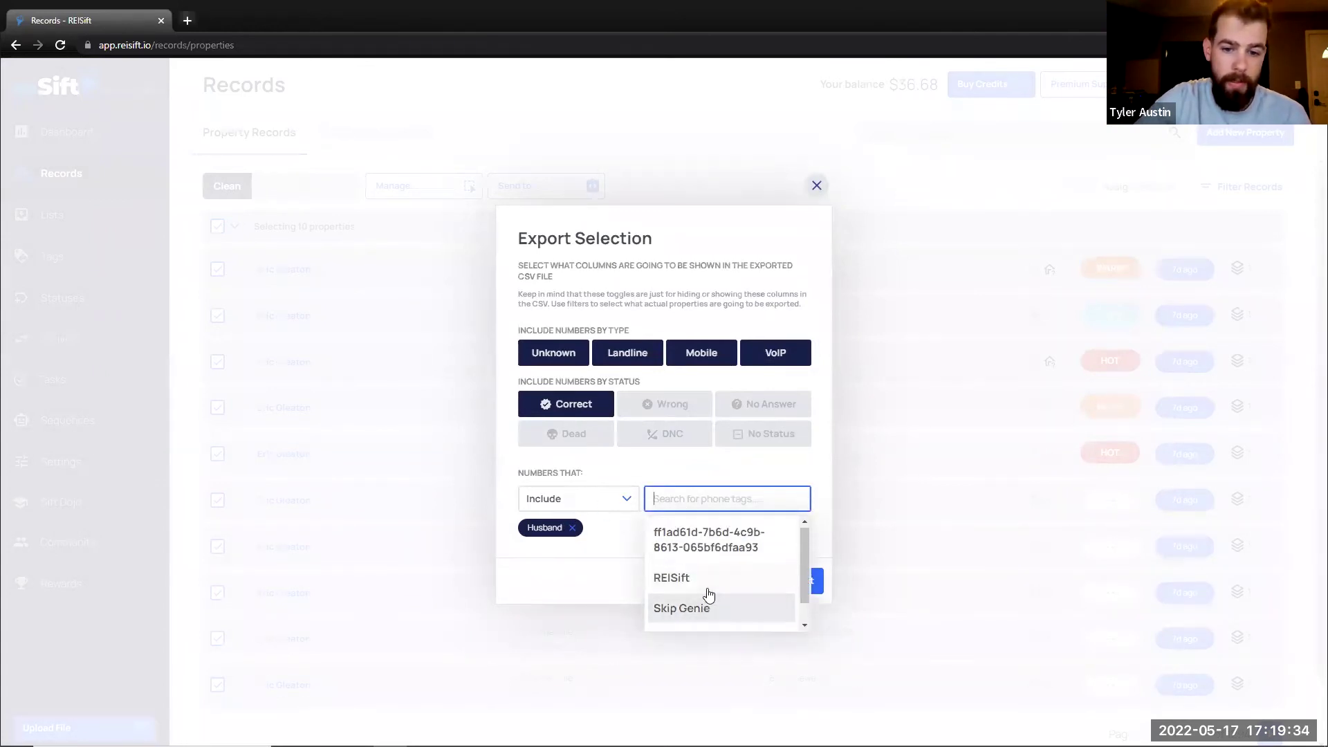
pyautogui.click(695, 460)
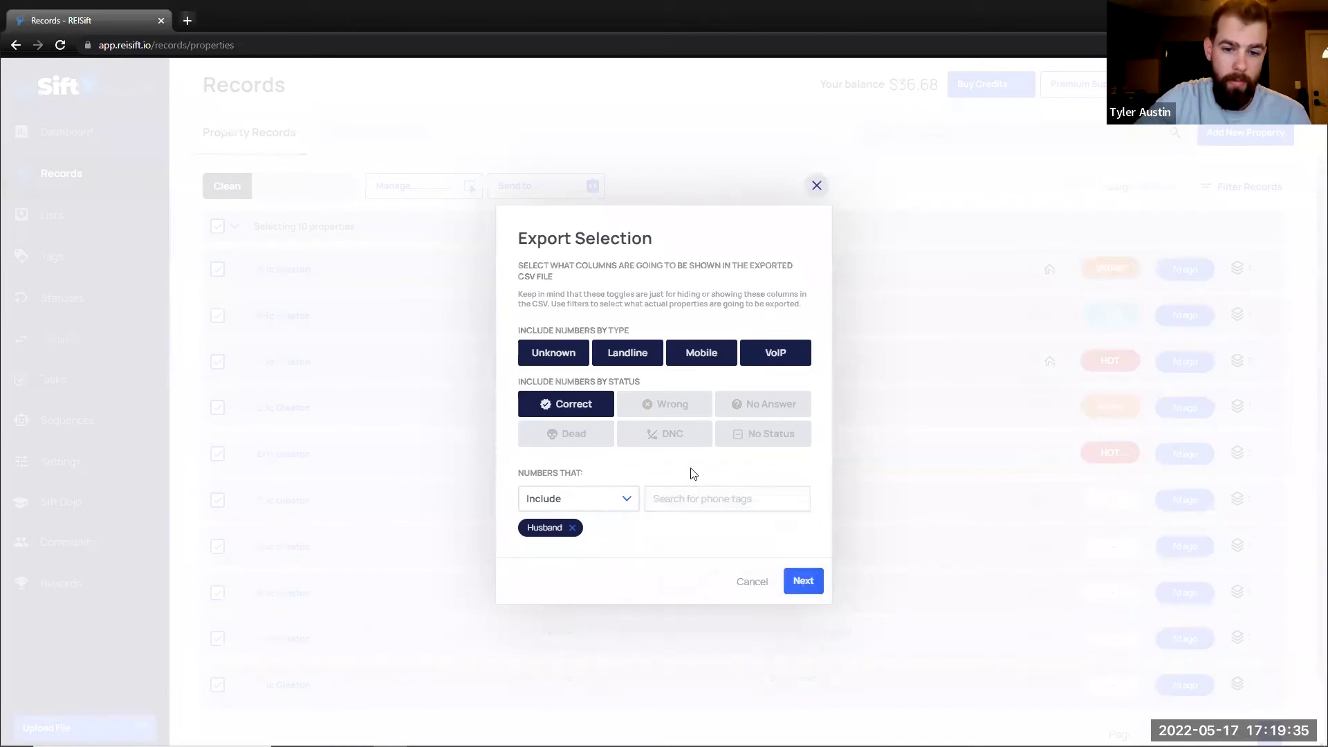
pyautogui.click(572, 528)
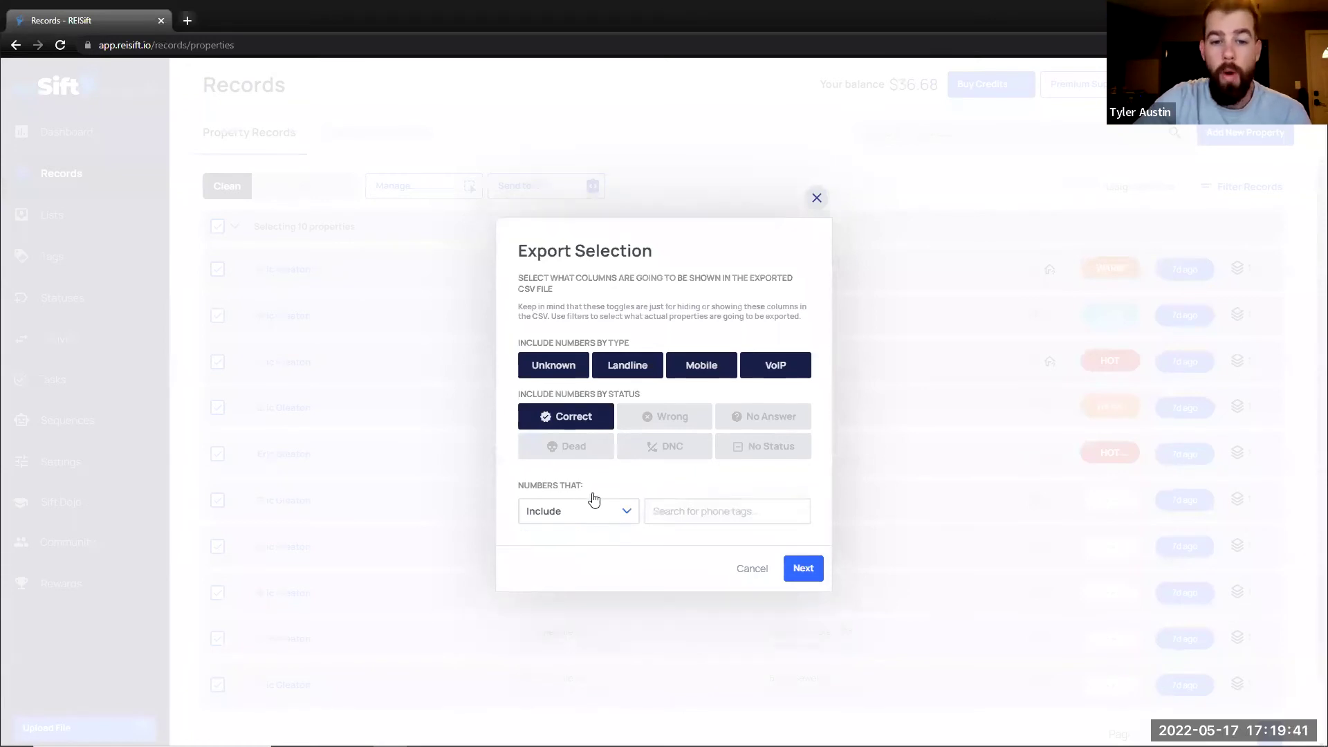
pyautogui.click(601, 419)
pyautogui.click(816, 198)
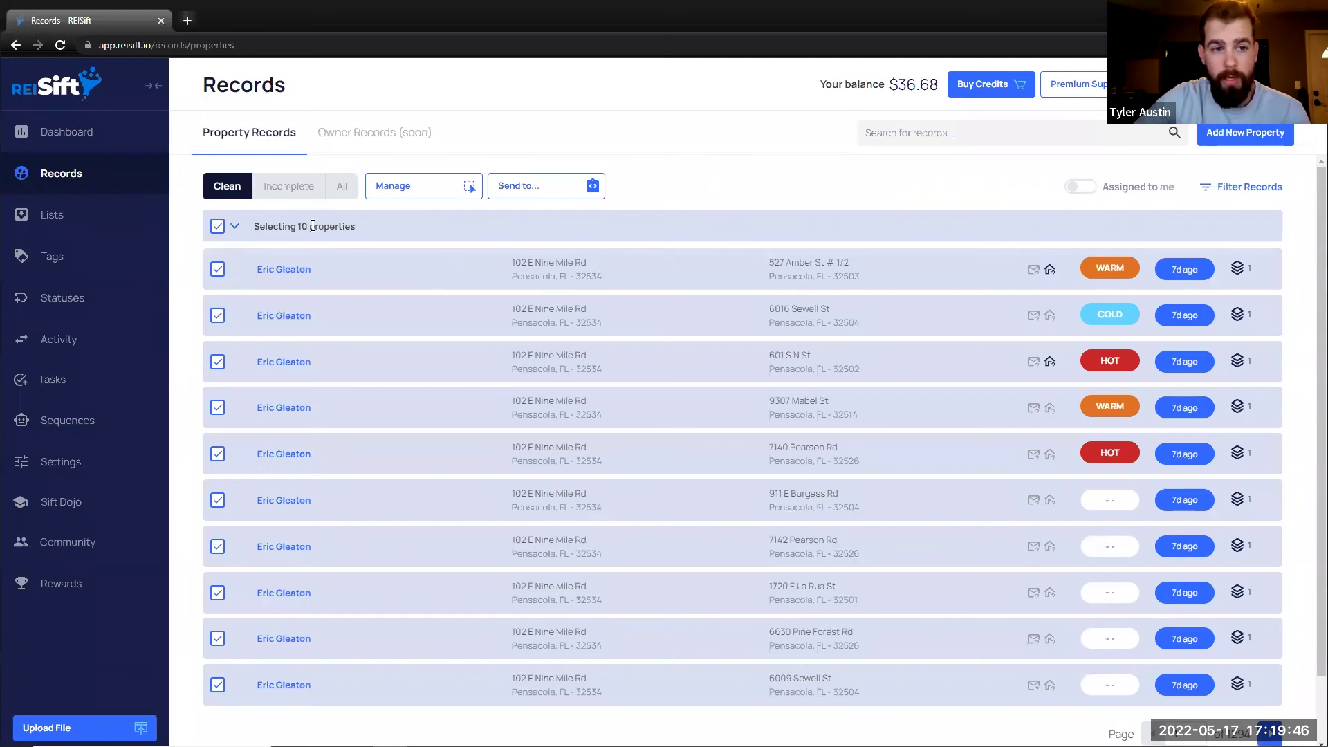
# Deselect all the property records and open the details of the sixth property in the list.
pyautogui.click(449, 238)
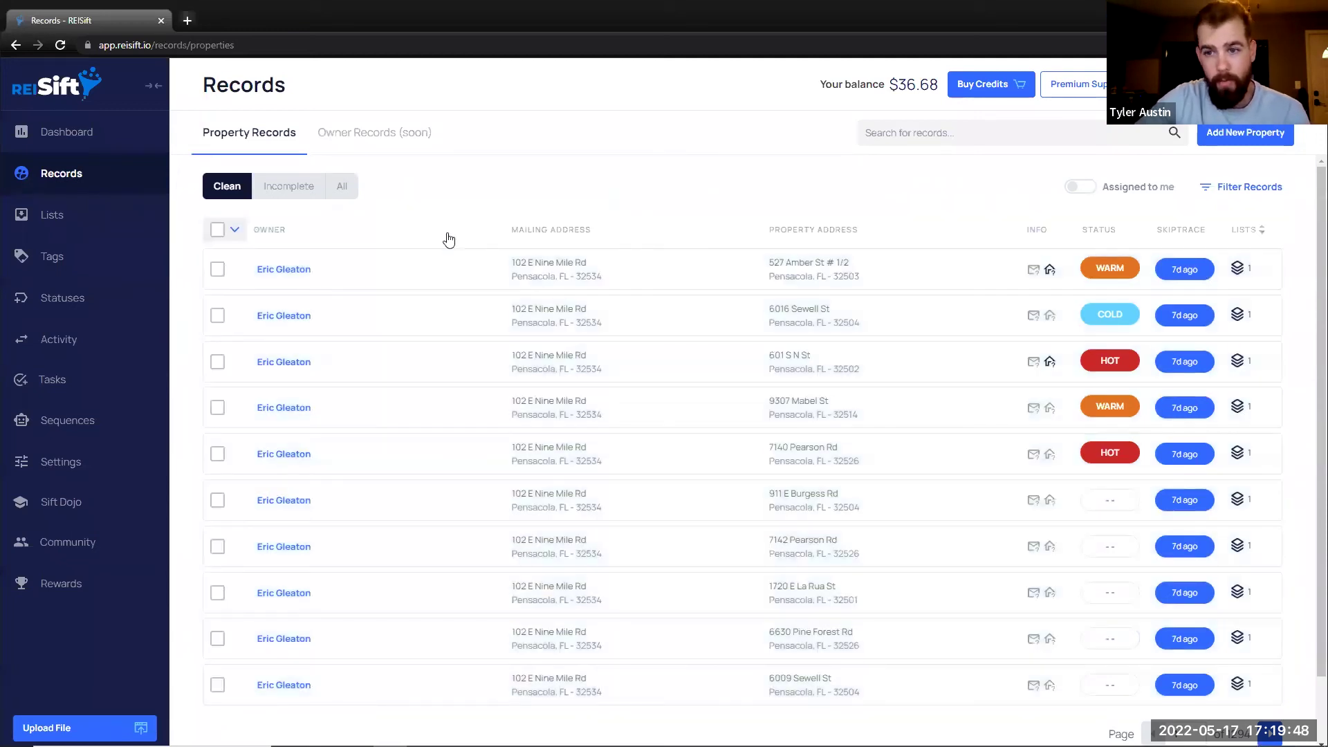
pyautogui.click(919, 507)
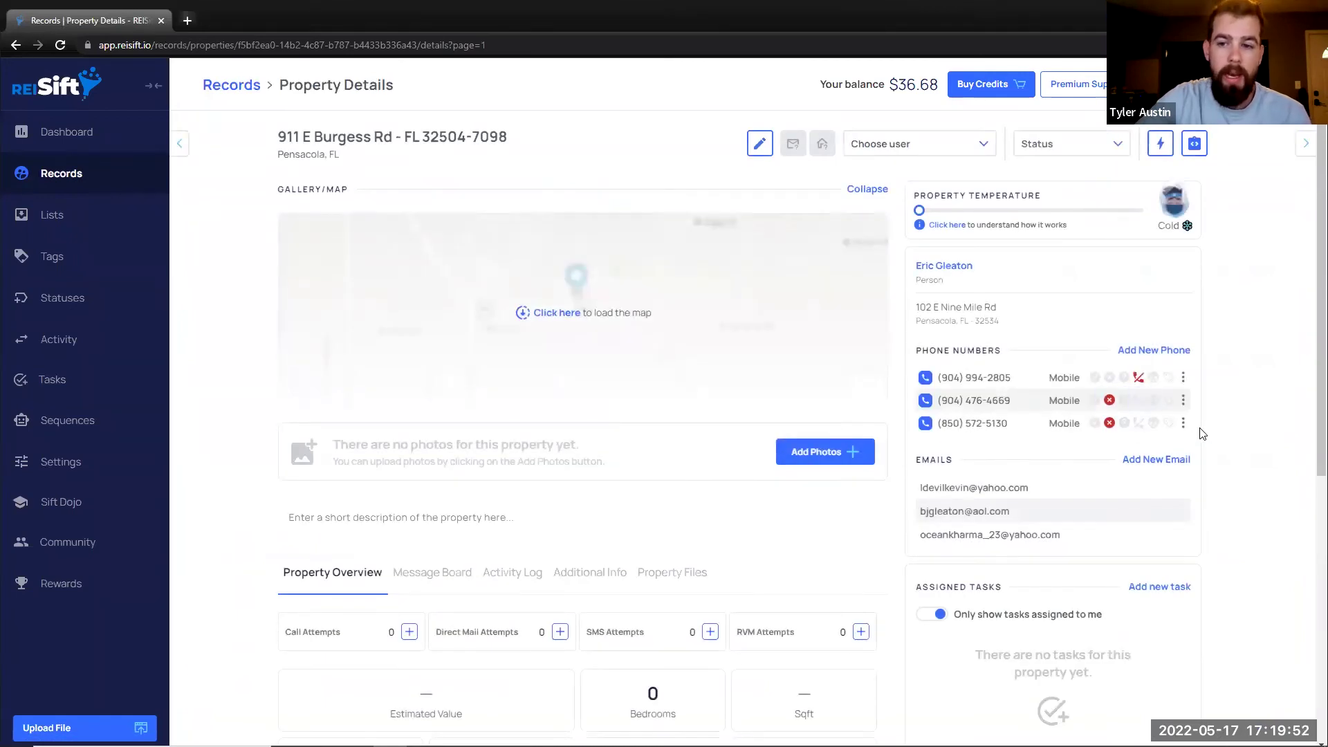
pyautogui.click(1108, 408)
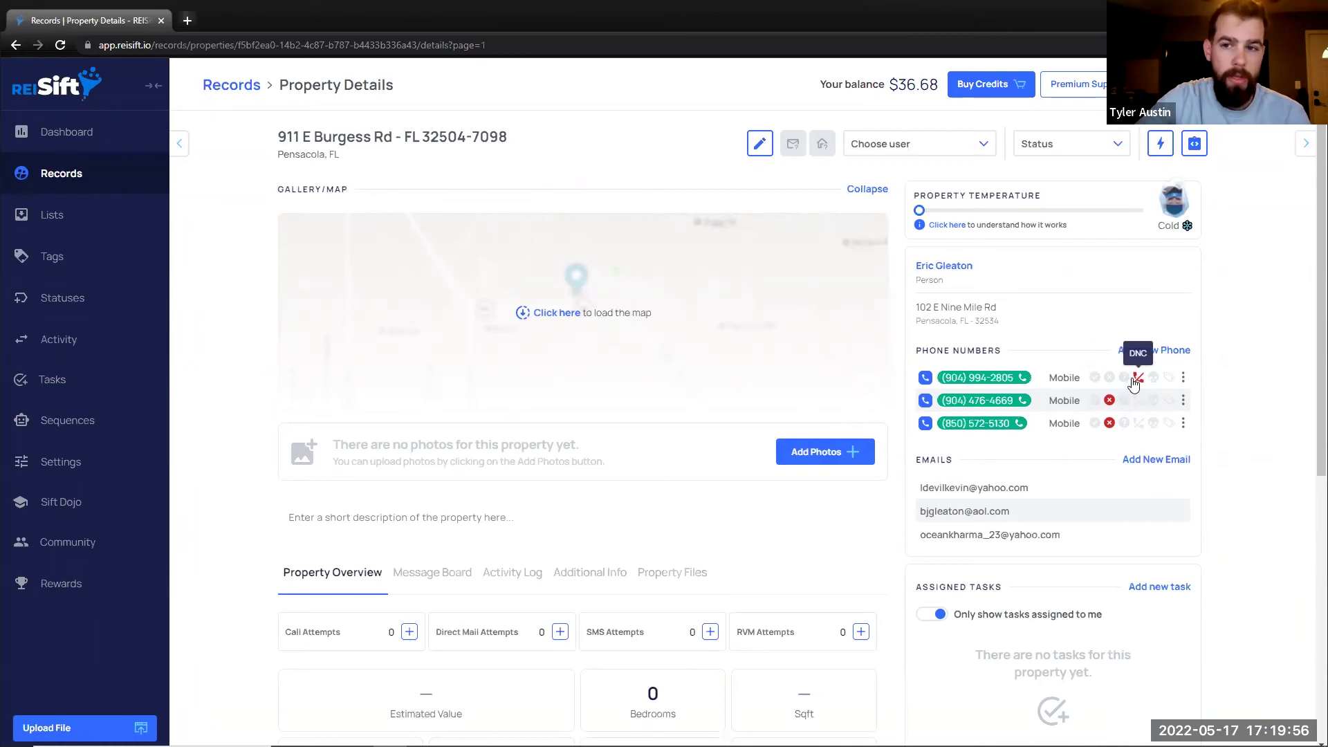